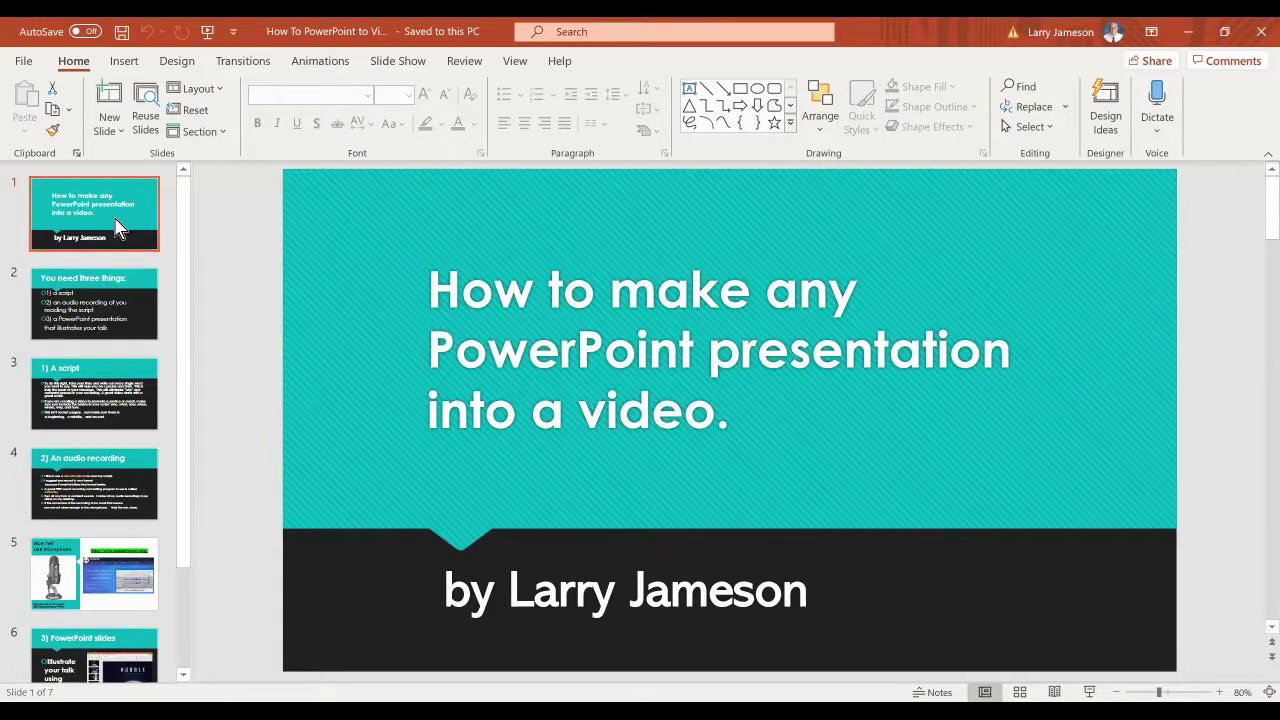
Return to the title slide (slide 1) and deselect its title placeholder.
{"action": "left_click_drag", "start_coordinate": [95, 410], "coordinate": [96, 326]}
{"action": "left_click", "coordinate": [106, 234]}
{"action": "left_click", "coordinate": [673, 340]}
{"action": "left_click", "coordinate": [712, 460]}
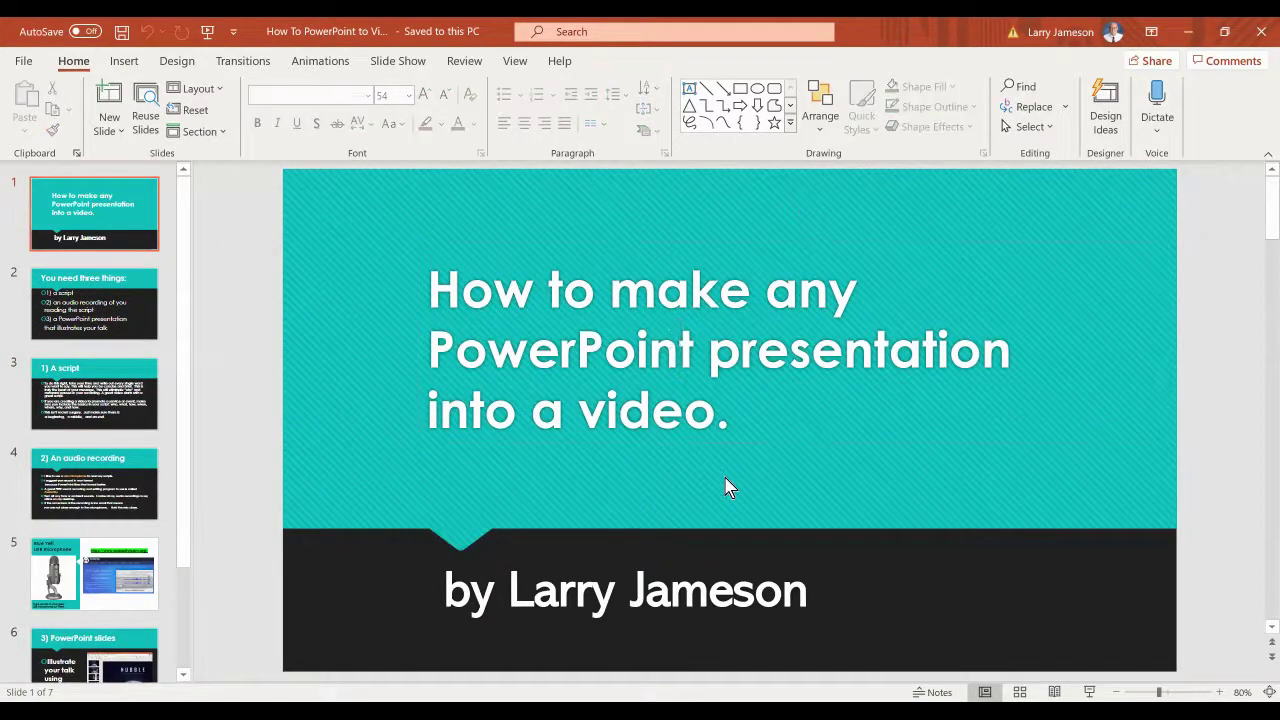
{"action": "left_click", "coordinate": [125, 62]}
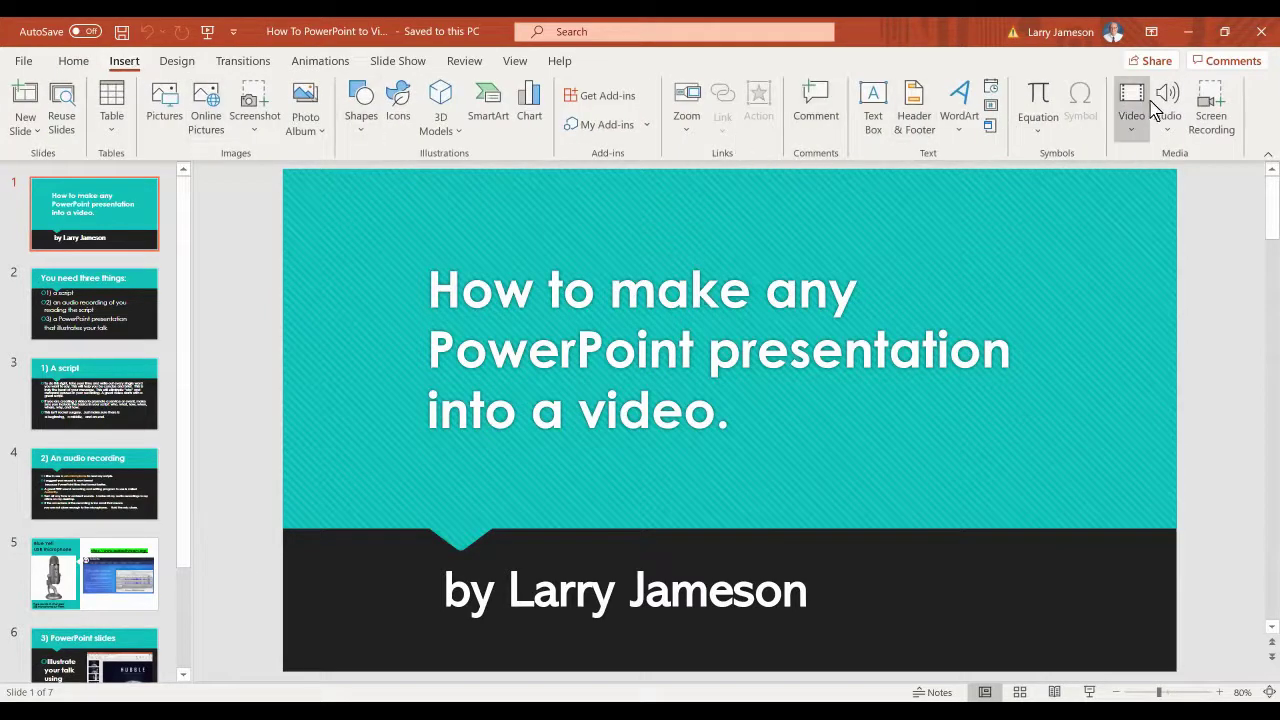
Start inserting audio from this PC and browse the file dialog.
{"action": "left_click", "coordinate": [1168, 122]}
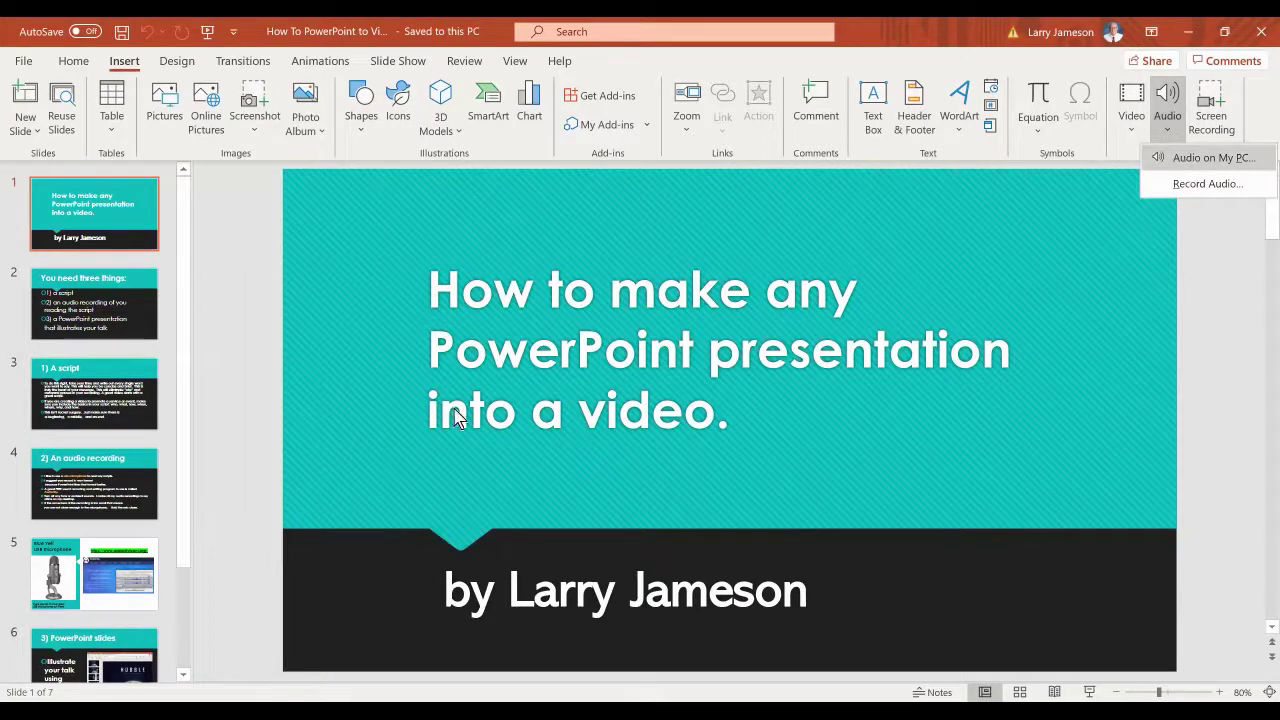
{"action": "key", "text": "Return"}
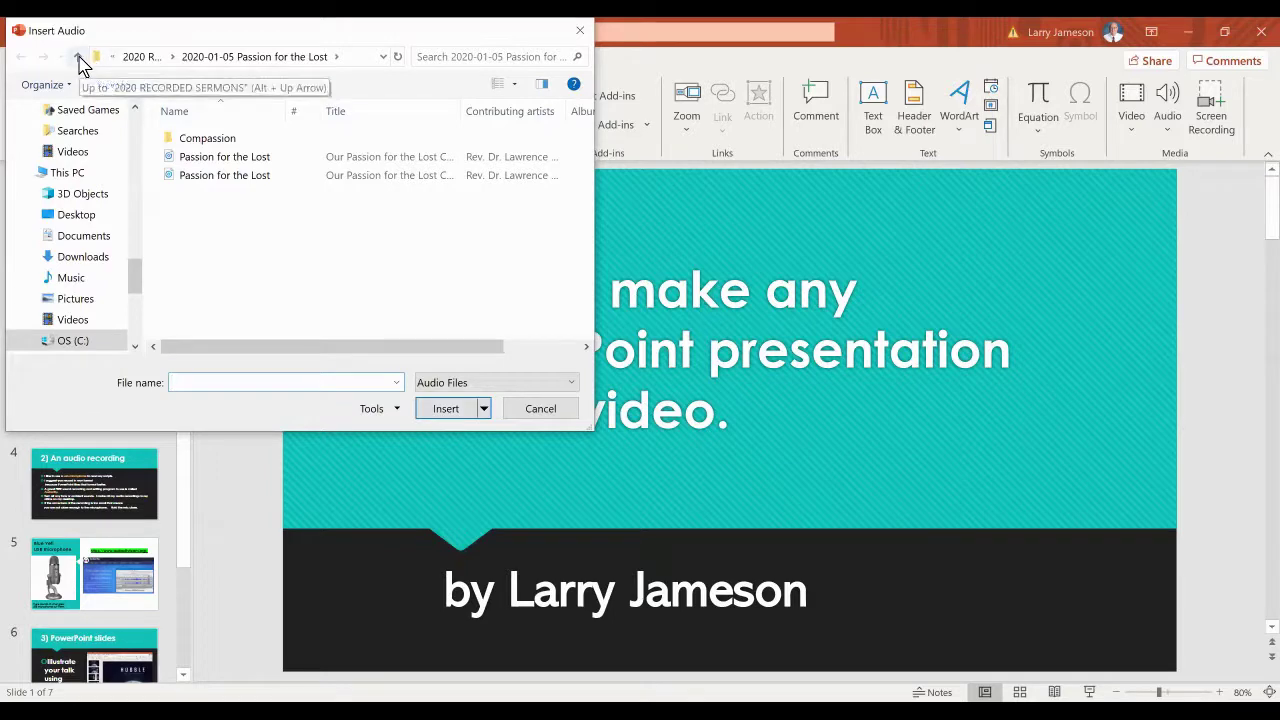
{"action": "scroll", "coordinate": [122, 290], "scroll_direction": "down", "scroll_amount": 2}
{"action": "scroll", "coordinate": [122, 290], "scroll_direction": "down", "scroll_amount": 4}
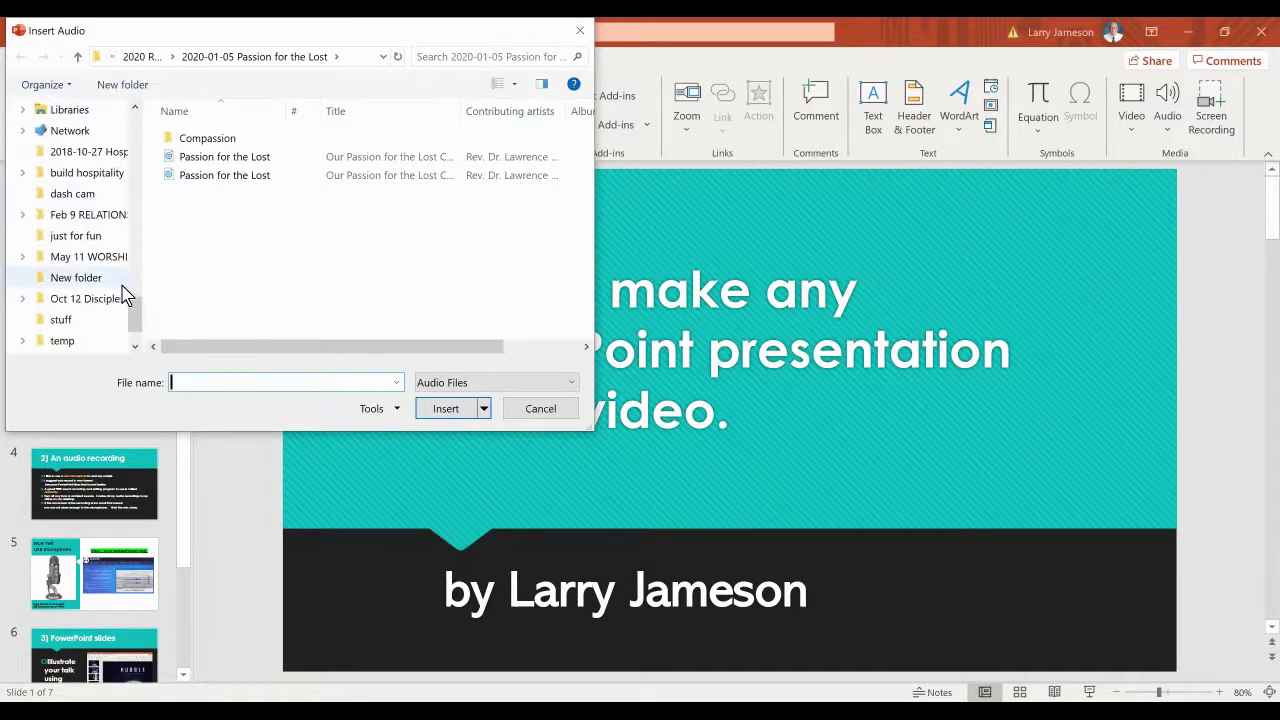
{"action": "scroll", "coordinate": [124, 296], "scroll_direction": "down", "scroll_amount": 1}
{"action": "scroll", "coordinate": [122, 293], "scroll_direction": "up", "scroll_amount": 6}
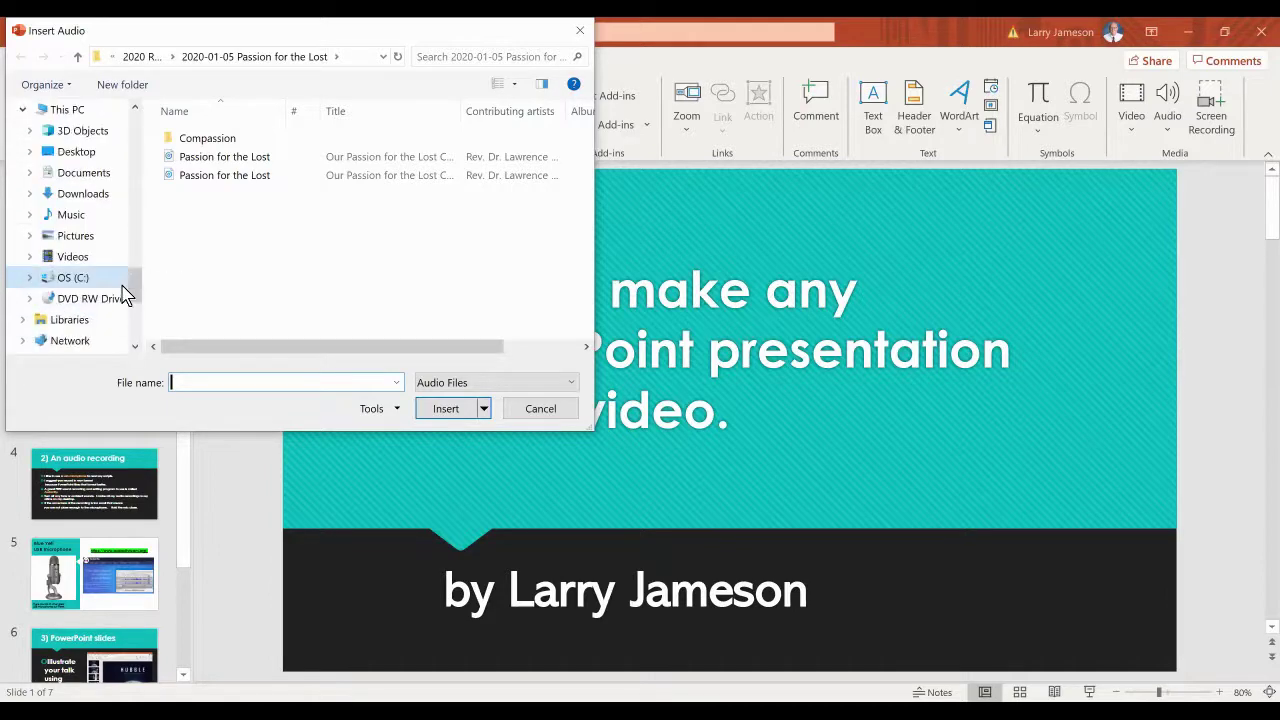
{"action": "scroll", "coordinate": [122, 293], "scroll_direction": "up", "scroll_amount": 6}
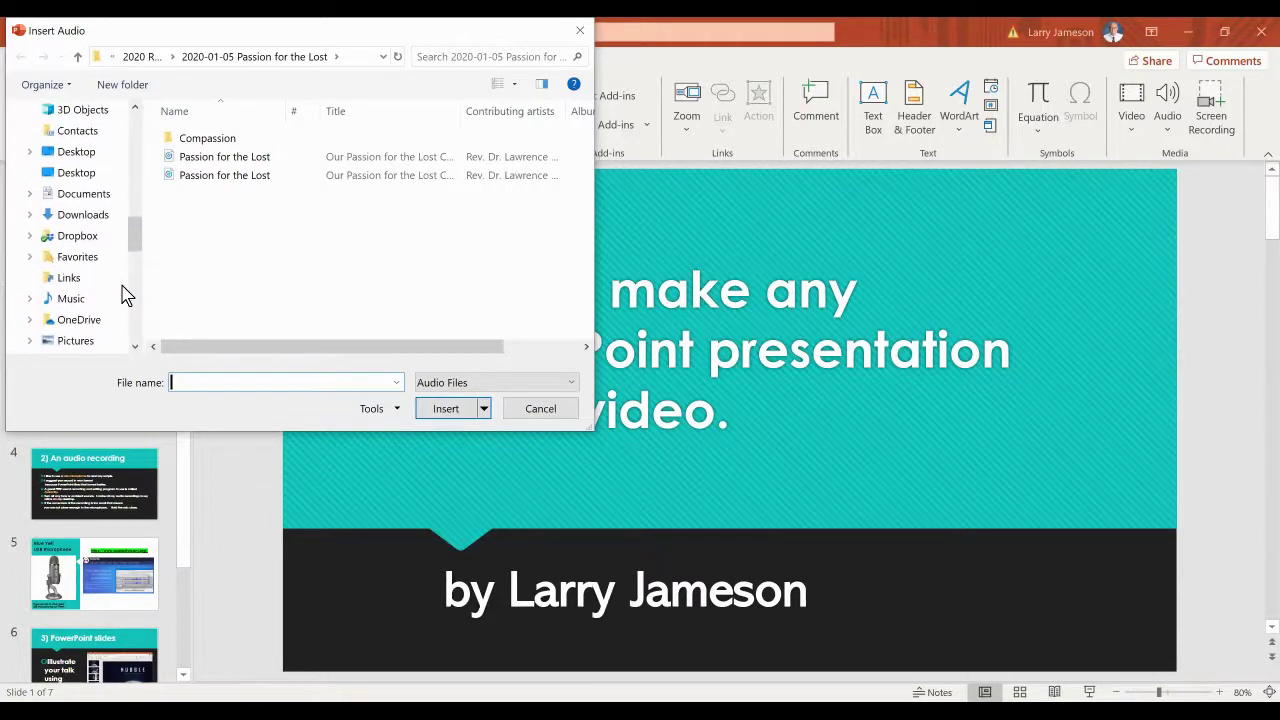
Go to the How To PowerPoint to Video folder and insert the 'how to' audio file.
{"action": "left_click", "coordinate": [88, 214]}
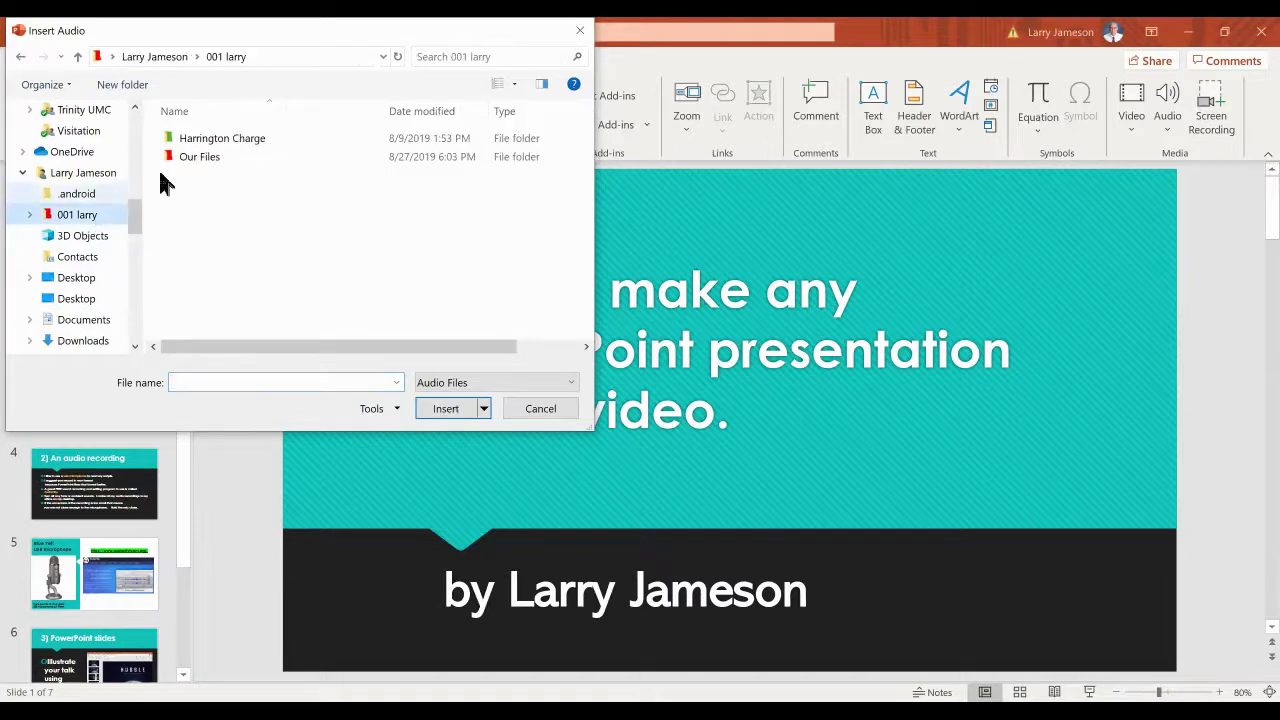
{"action": "double_click", "coordinate": [213, 145]}
{"action": "double_click", "coordinate": [213, 145]}
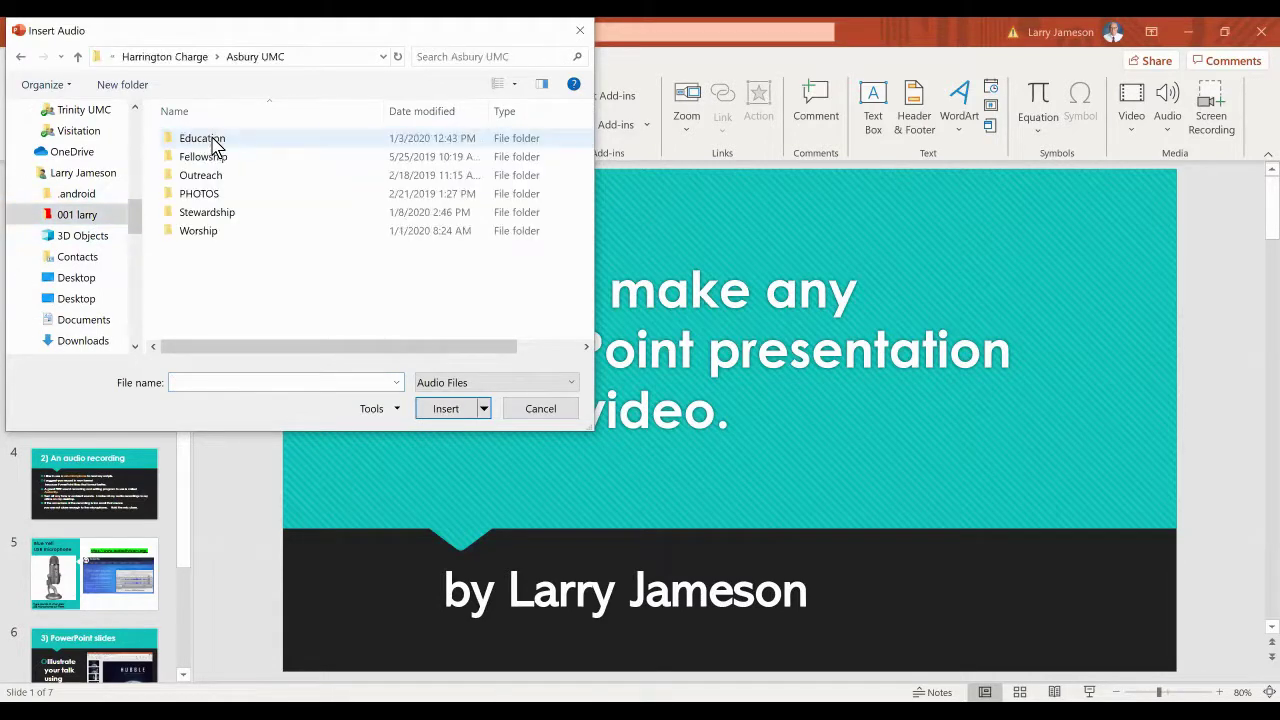
{"action": "double_click", "coordinate": [209, 213]}
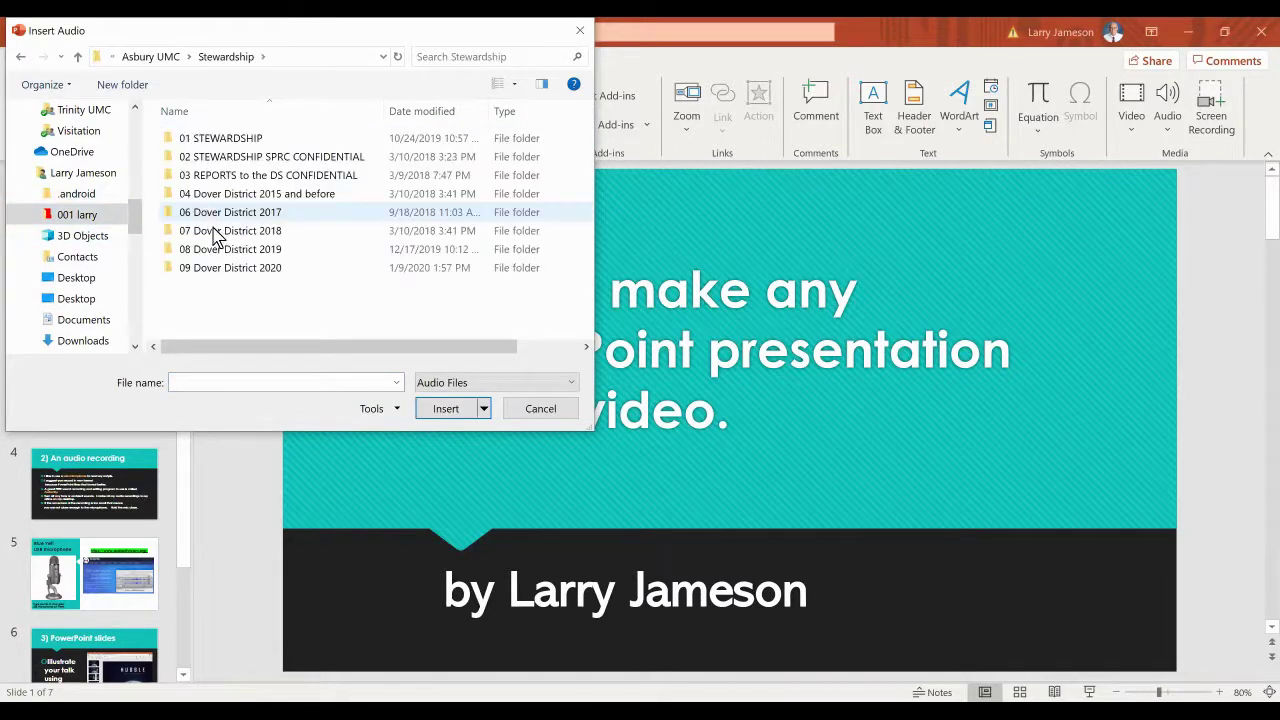
{"action": "double_click", "coordinate": [229, 270]}
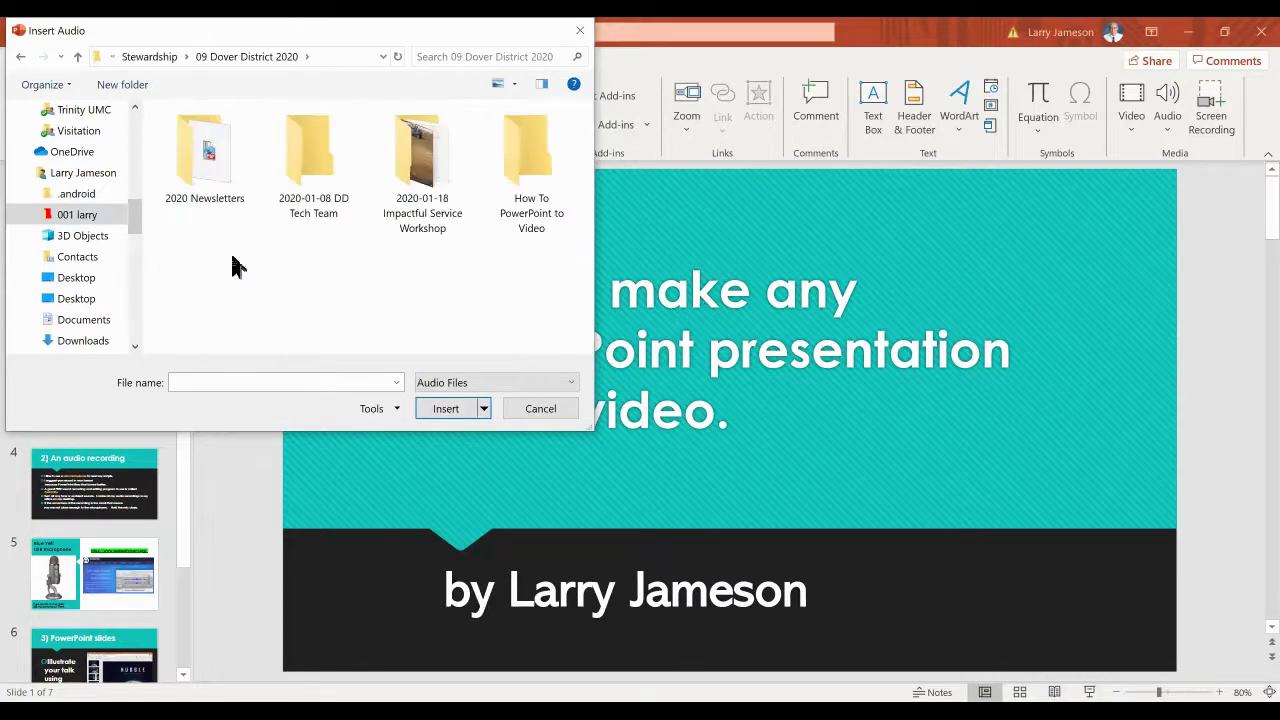
{"action": "double_click", "coordinate": [520, 165]}
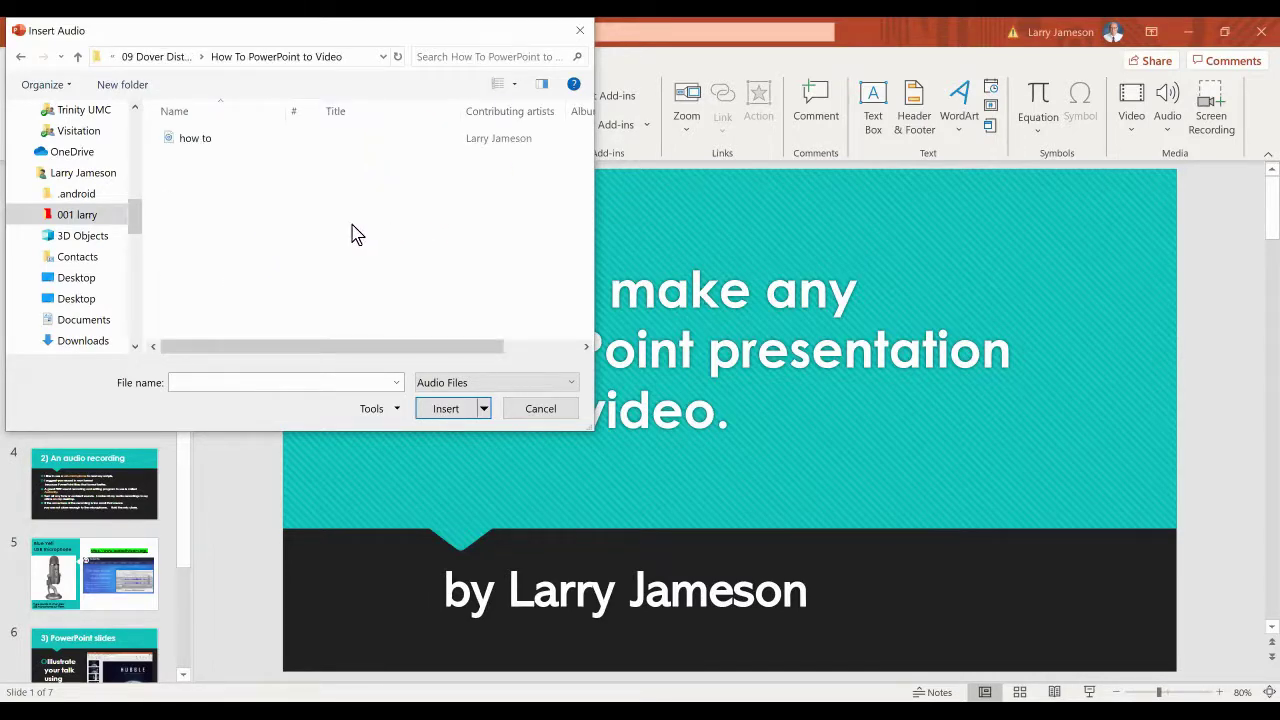
{"action": "left_click", "coordinate": [190, 147]}
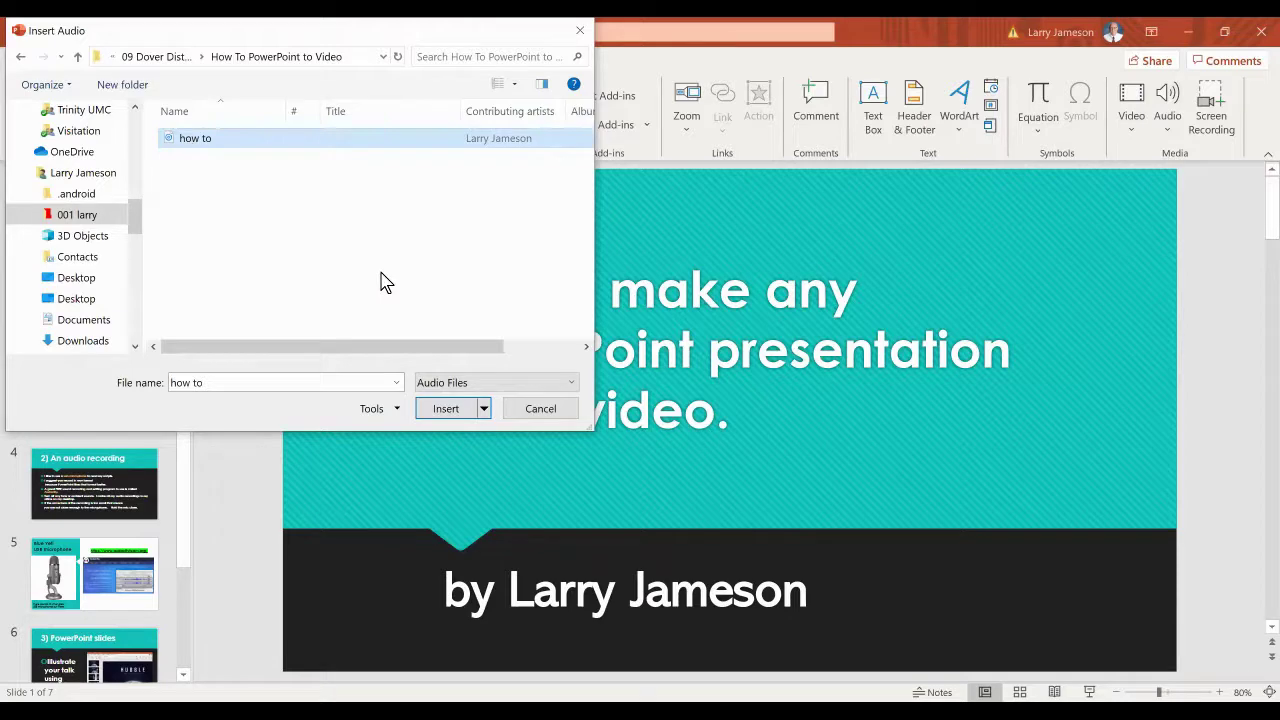
{"action": "left_click", "coordinate": [447, 410]}
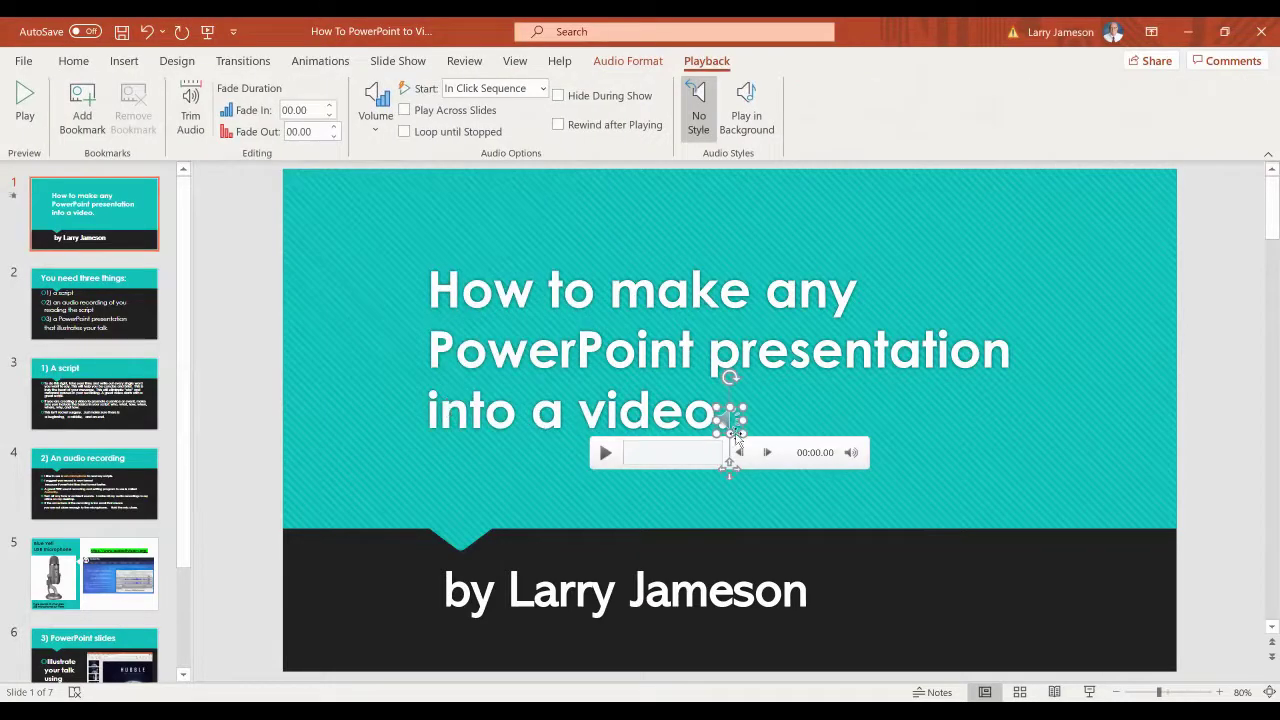
Move the audio icon right; set it hidden, playing across slides, starting automatically.
{"action": "left_click_drag", "start_coordinate": [781, 423], "coordinate": [906, 420]}
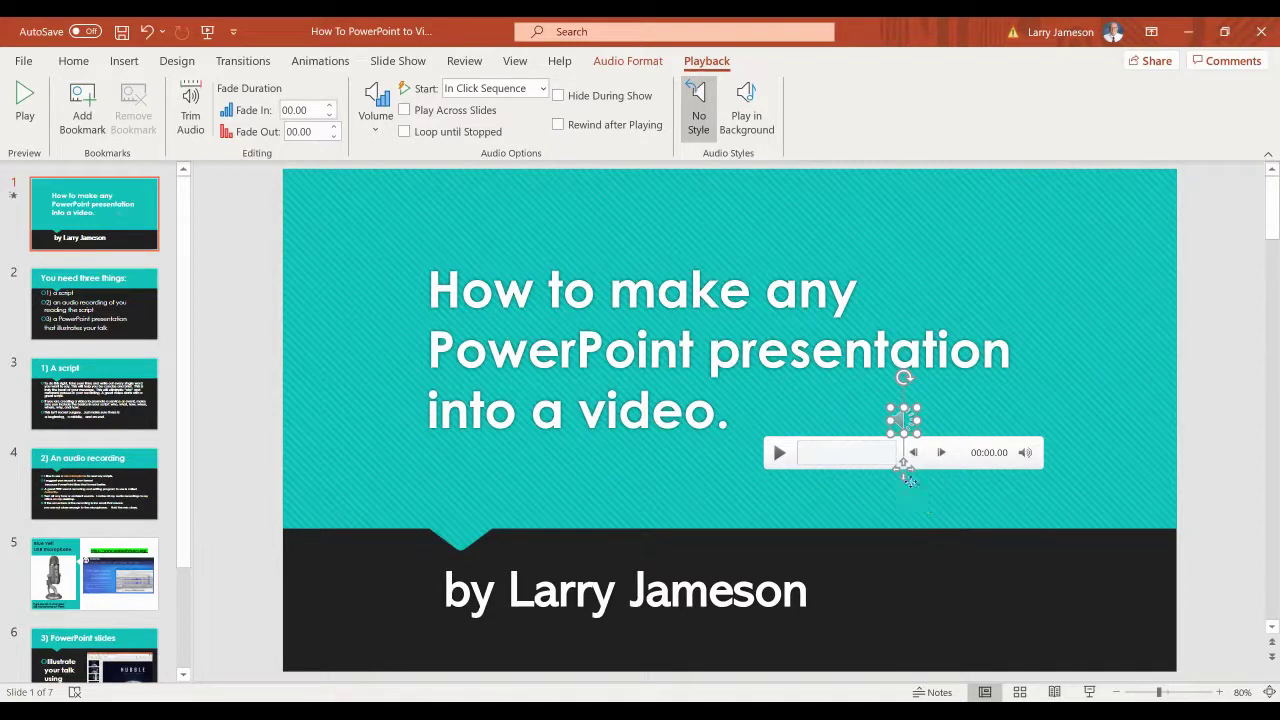
{"action": "left_click", "coordinate": [559, 97]}
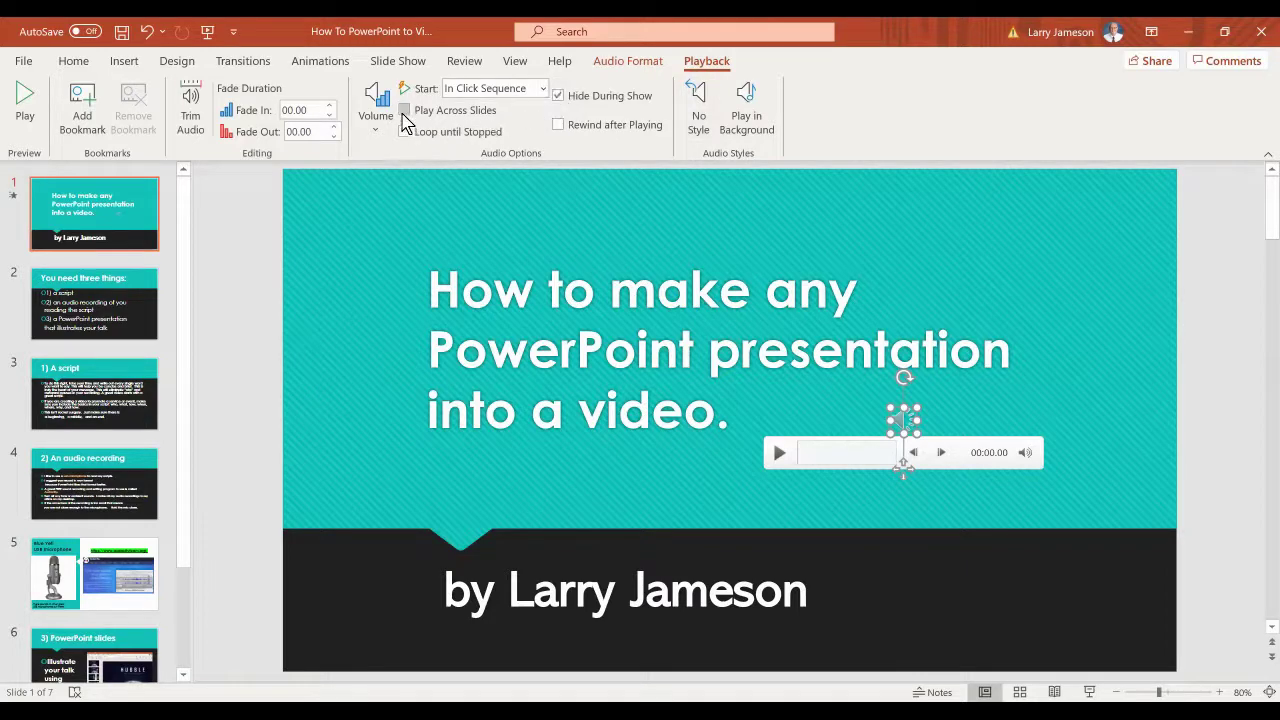
{"action": "left_click", "coordinate": [405, 111]}
{"action": "left_click", "coordinate": [545, 90]}
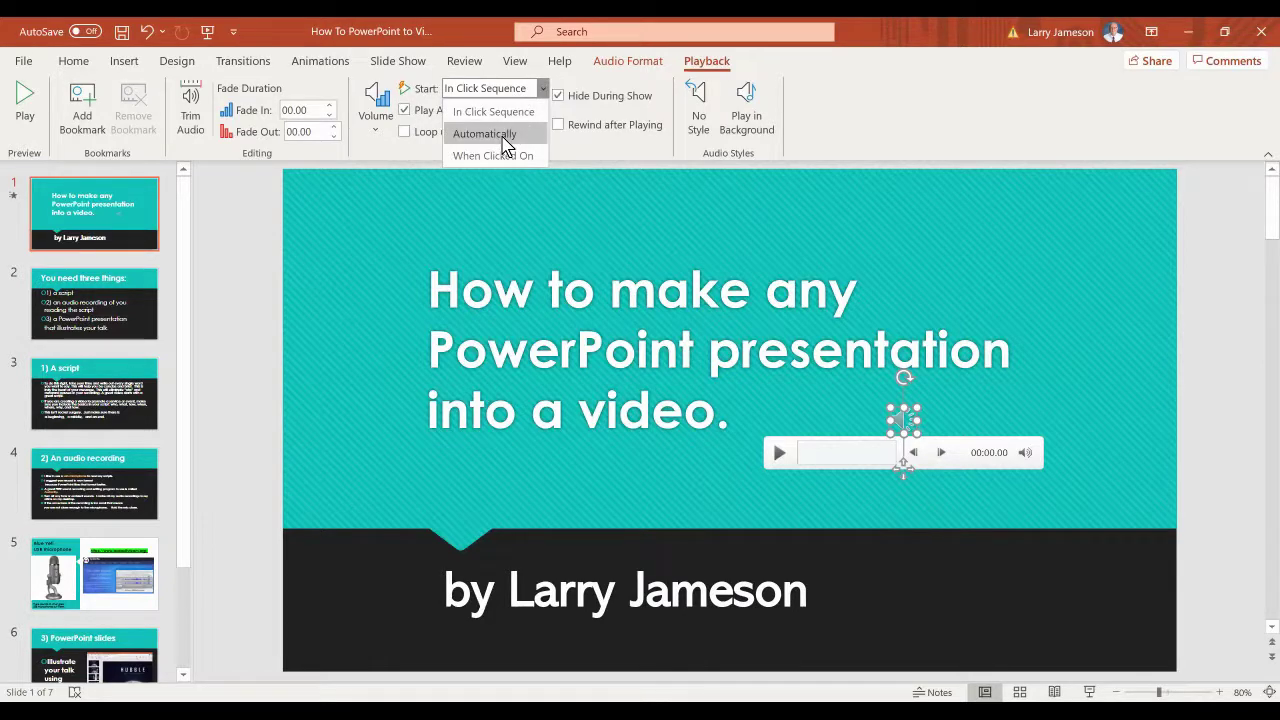
{"action": "left_click", "coordinate": [485, 134]}
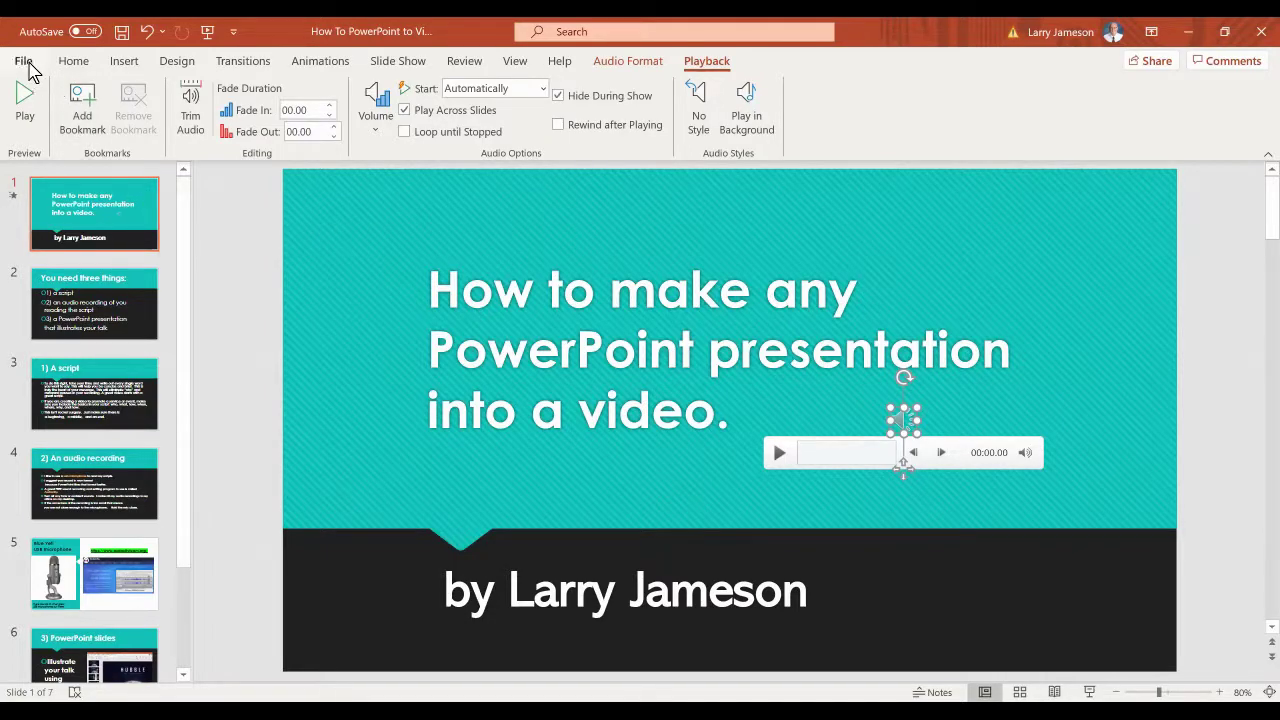
{"action": "left_click", "coordinate": [24, 62]}
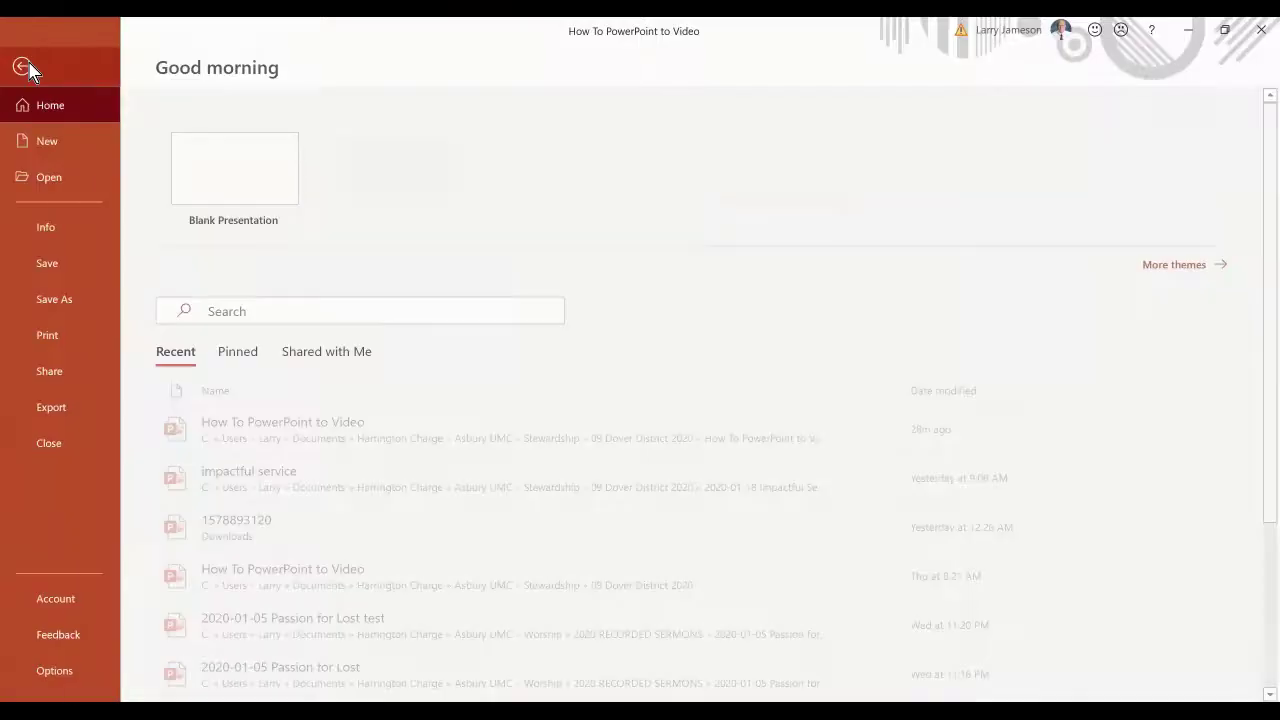
Save a copy named 'How To PowerPoint to Video with audio'.
{"action": "left_click", "coordinate": [56, 300]}
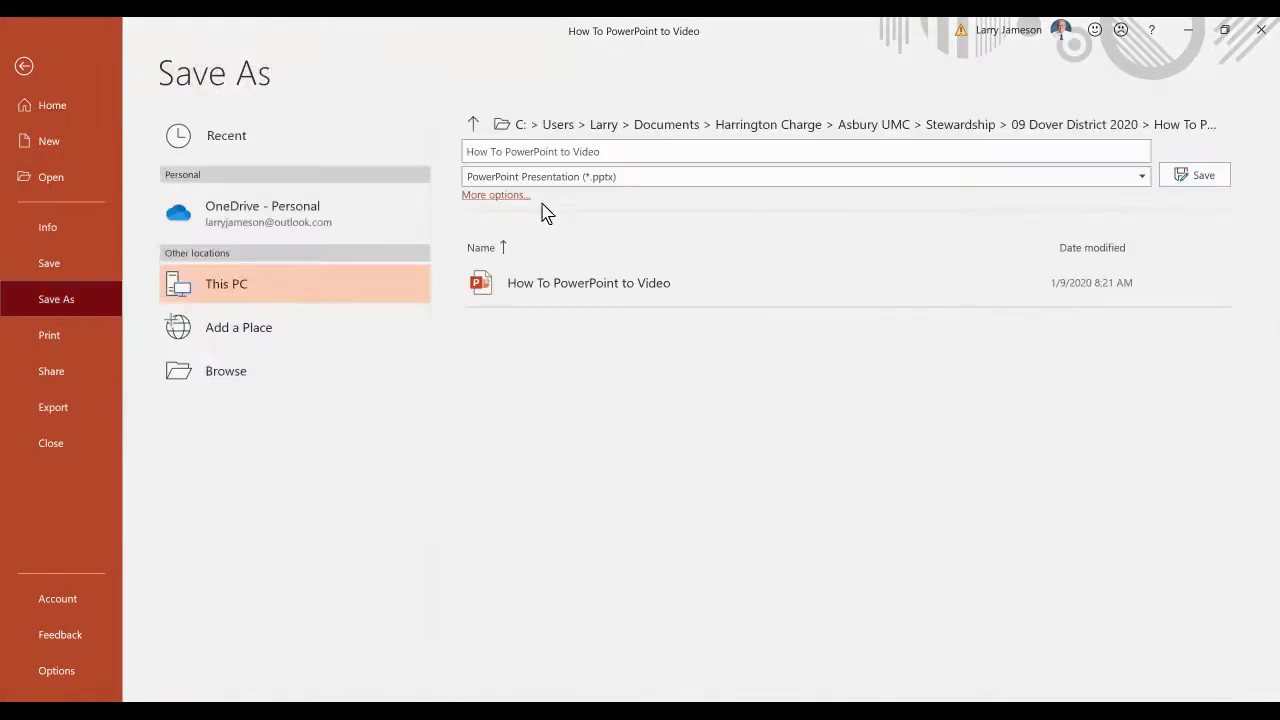
{"action": "left_click", "coordinate": [614, 151]}
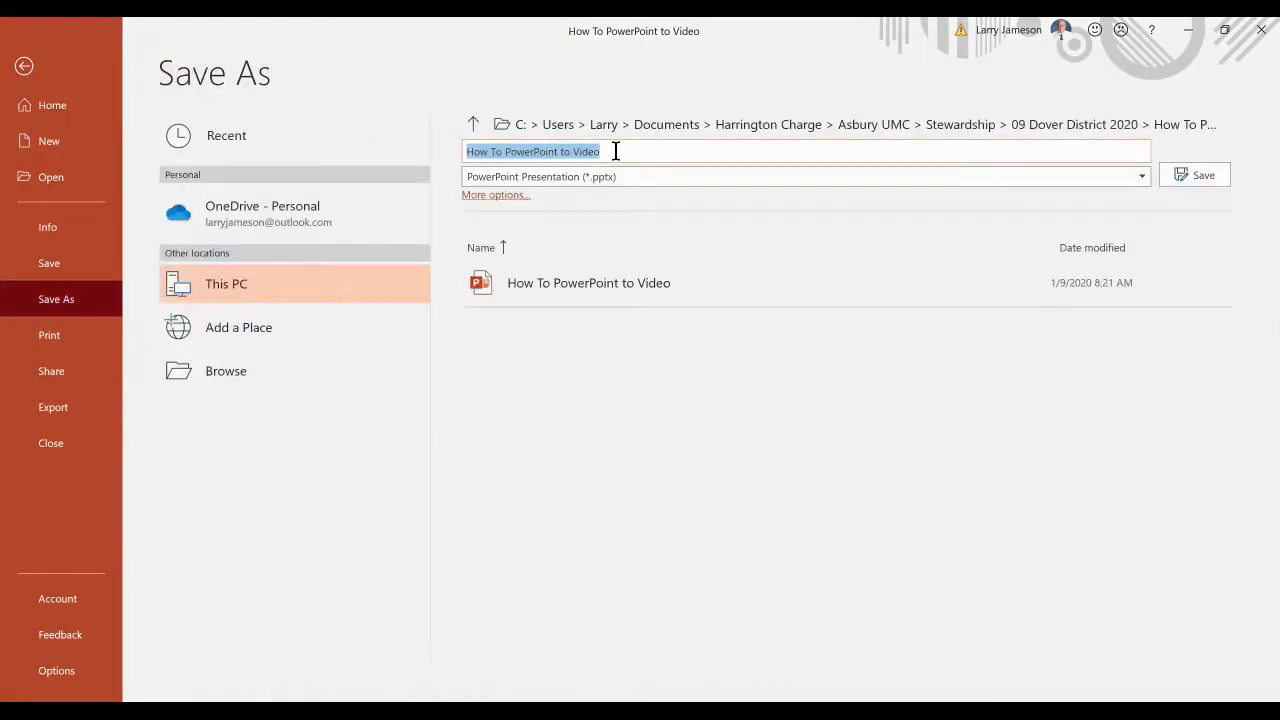
{"action": "left_click", "coordinate": [615, 151]}
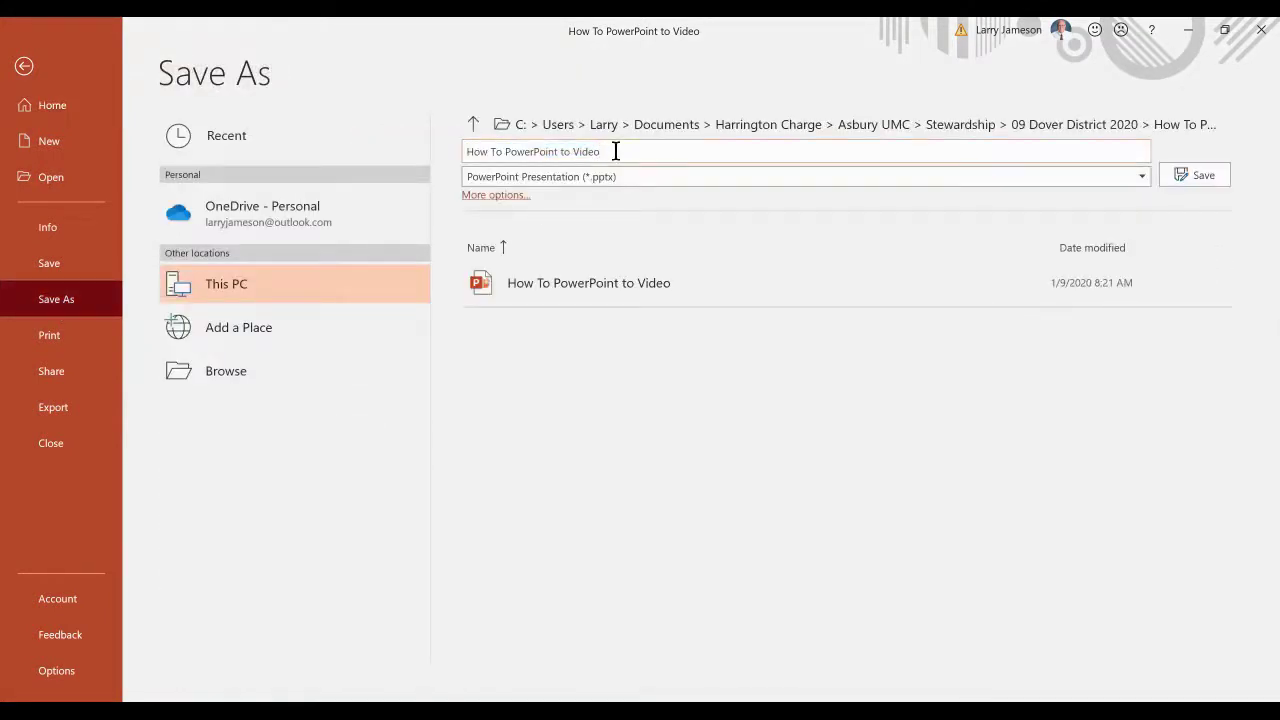
{"action": "type", "text": "with audio"}
{"action": "left_click", "coordinate": [1214, 176]}
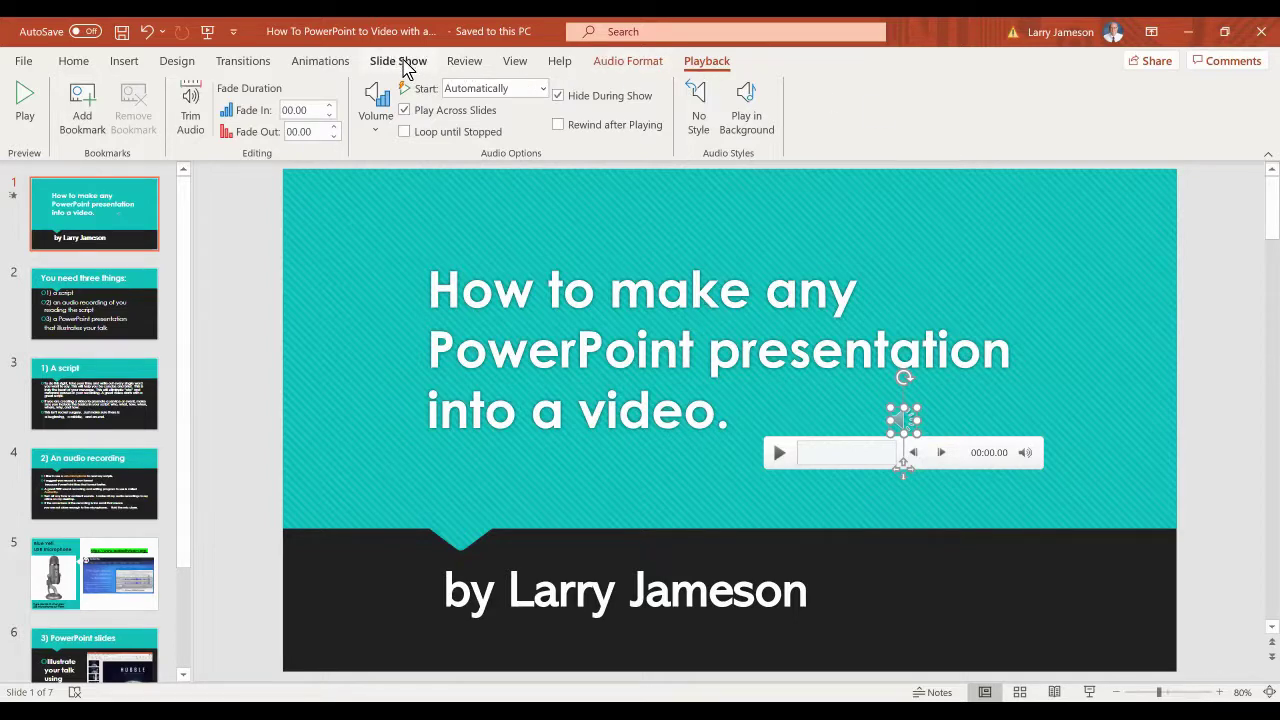
Show the Slide Show tab's setup options for narrations, timings and media controls.
{"action": "left_click", "coordinate": [405, 68]}
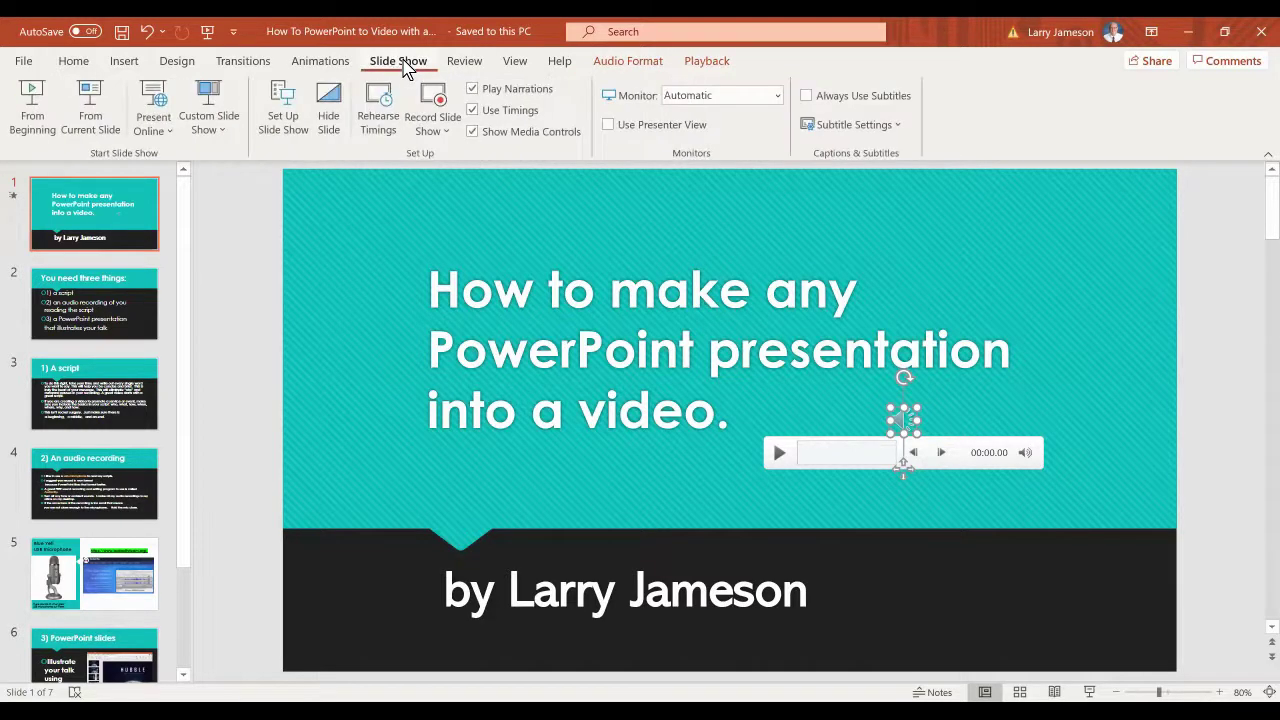